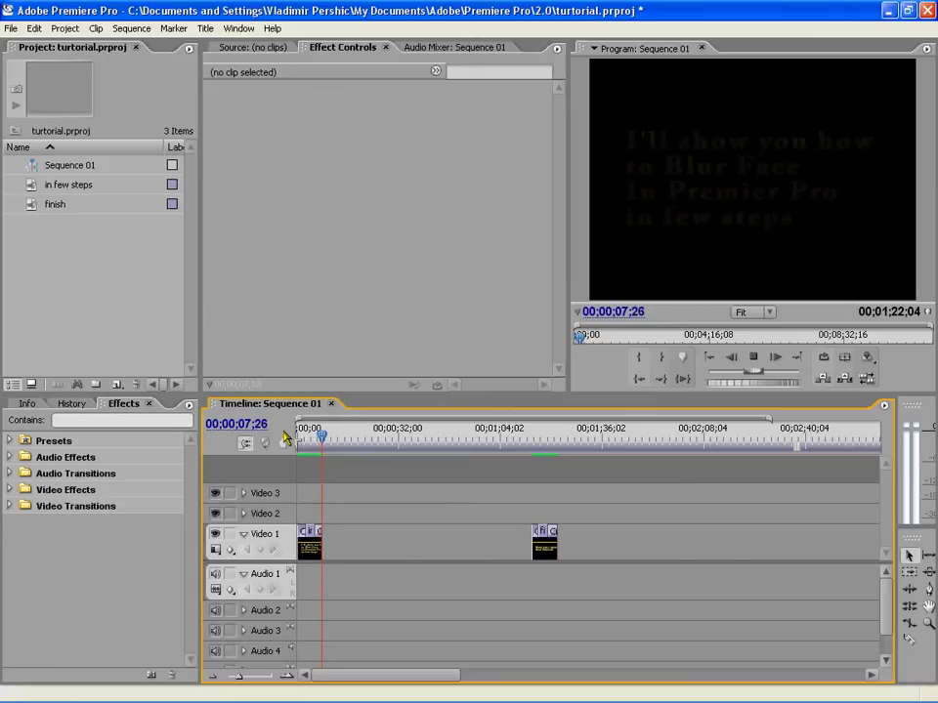
# Import the Blur Face video from the Desktop and place it on Video 1 between the opening and closing titles
pyautogui.press('space')
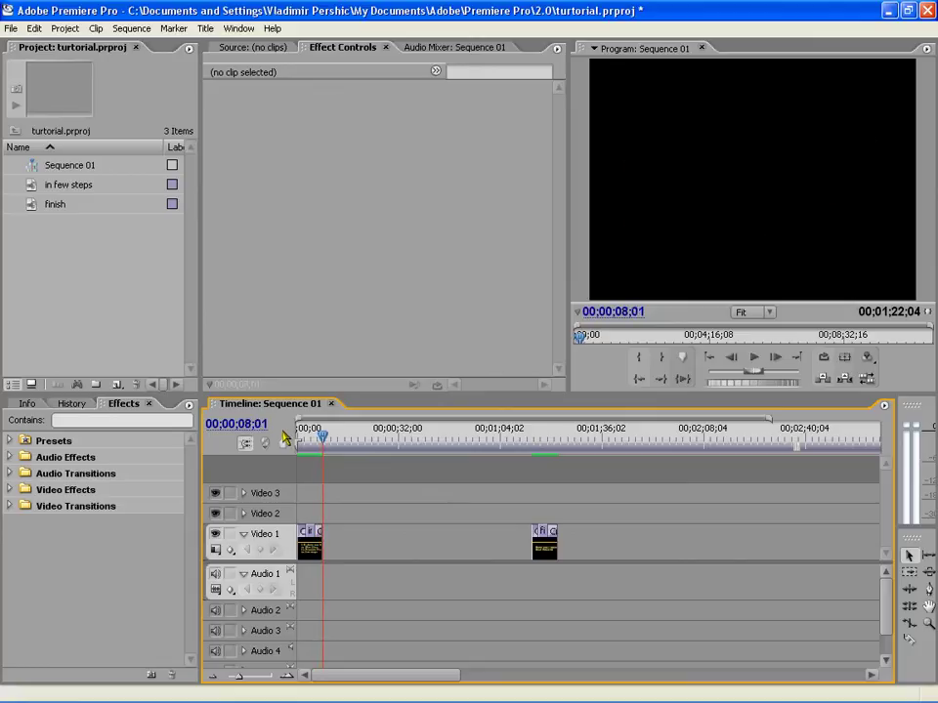
pyautogui.click(39, 284)
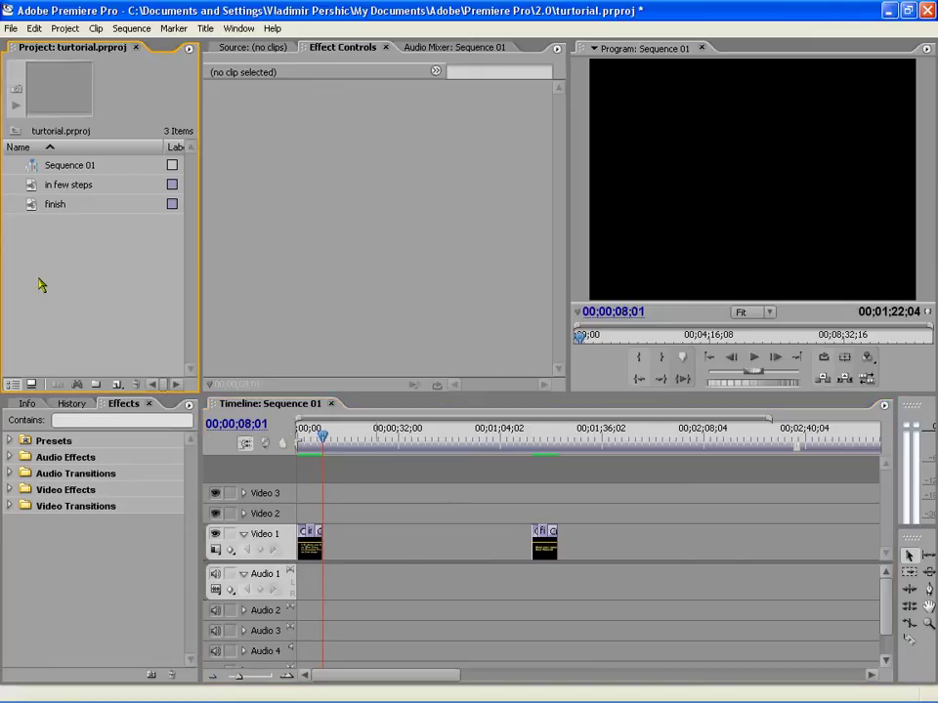
pyautogui.doubleClick(39, 284)
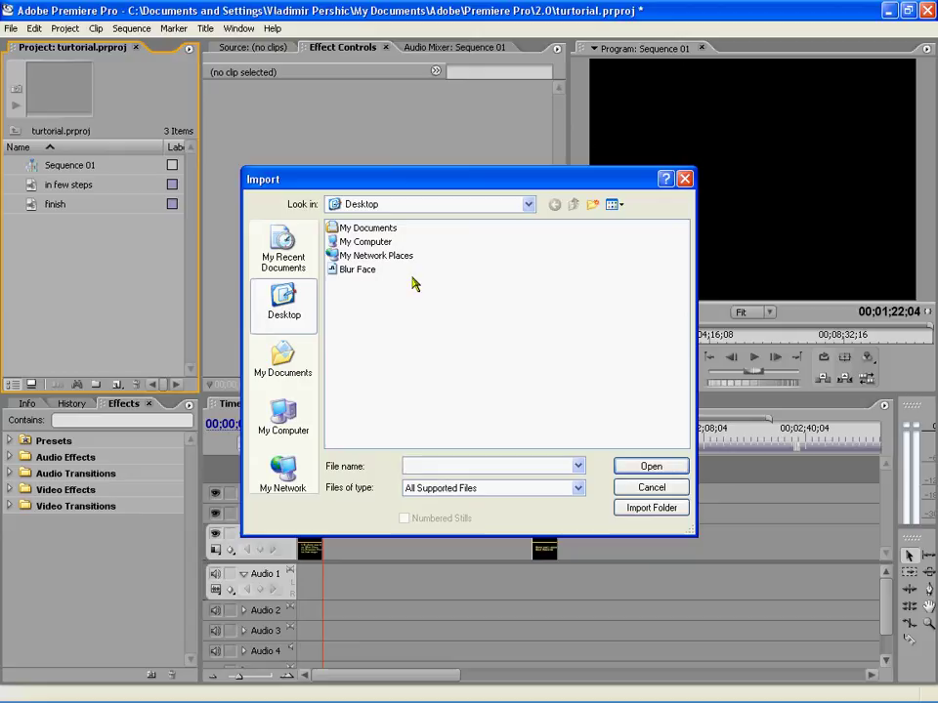
pyautogui.click(348, 273)
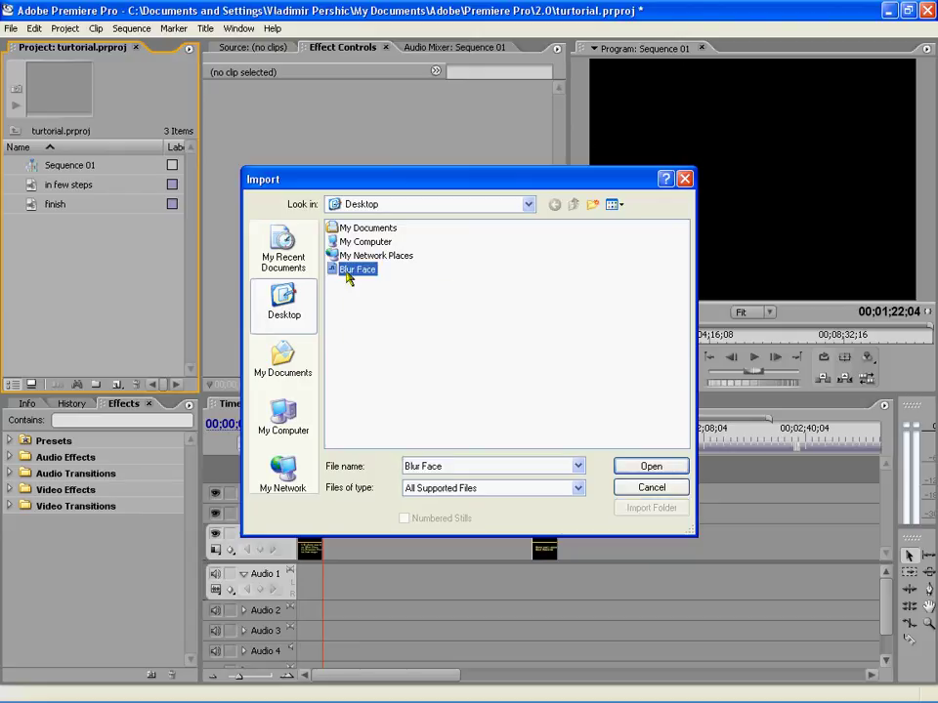
pyautogui.click(650, 467)
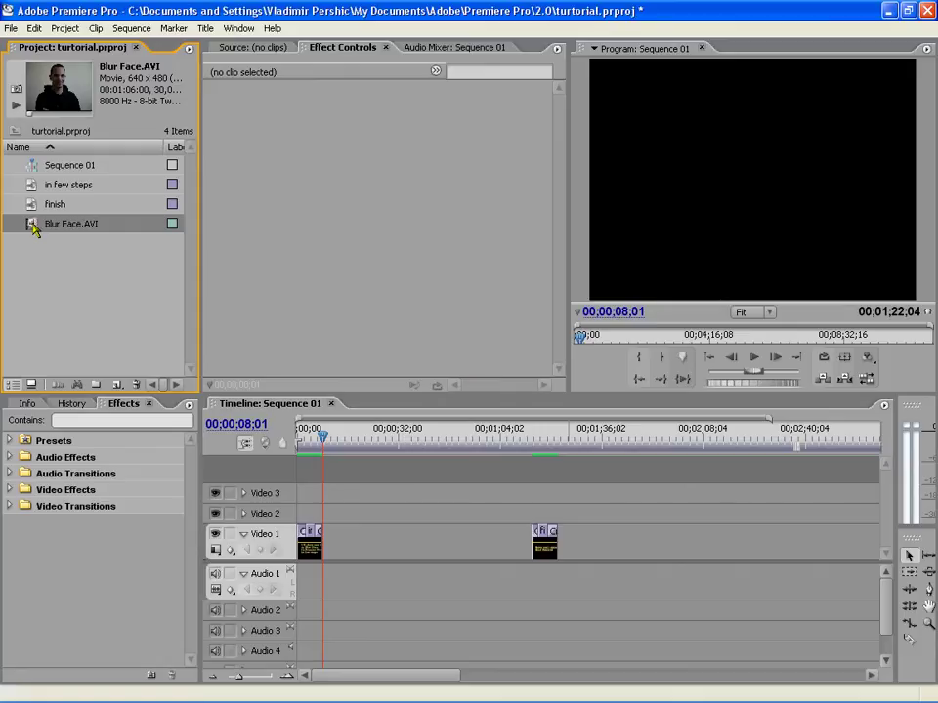
pyautogui.moveTo(32, 226); pyautogui.dragTo(324, 532)
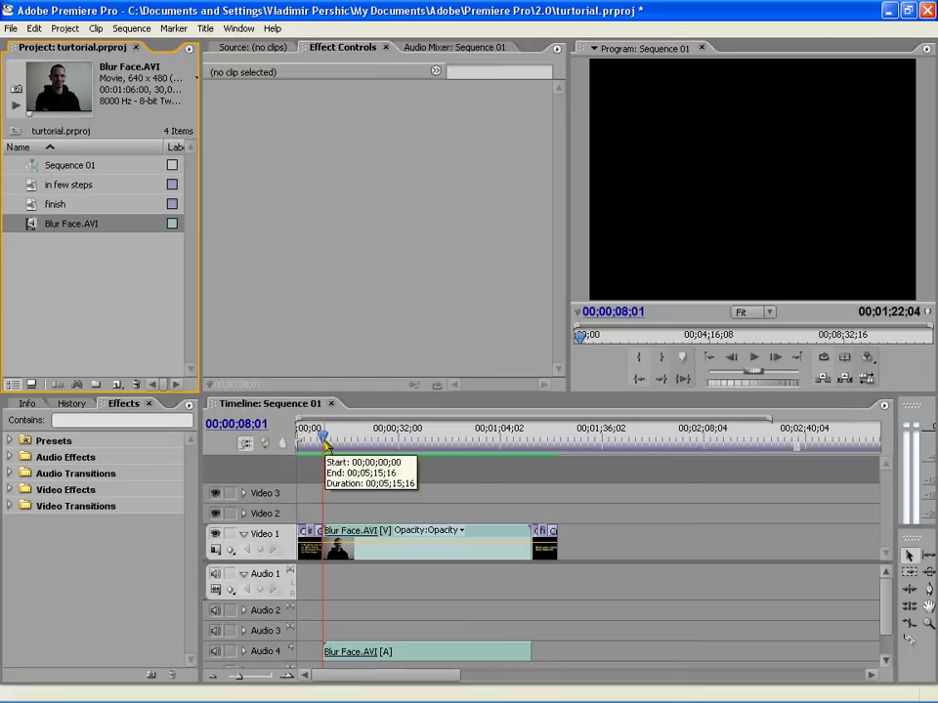
pyautogui.moveTo(318, 439)
pyautogui.mouseDown()
pyautogui.moveTo(339, 453)
pyautogui.moveTo(331, 456)
pyautogui.mouseUp()
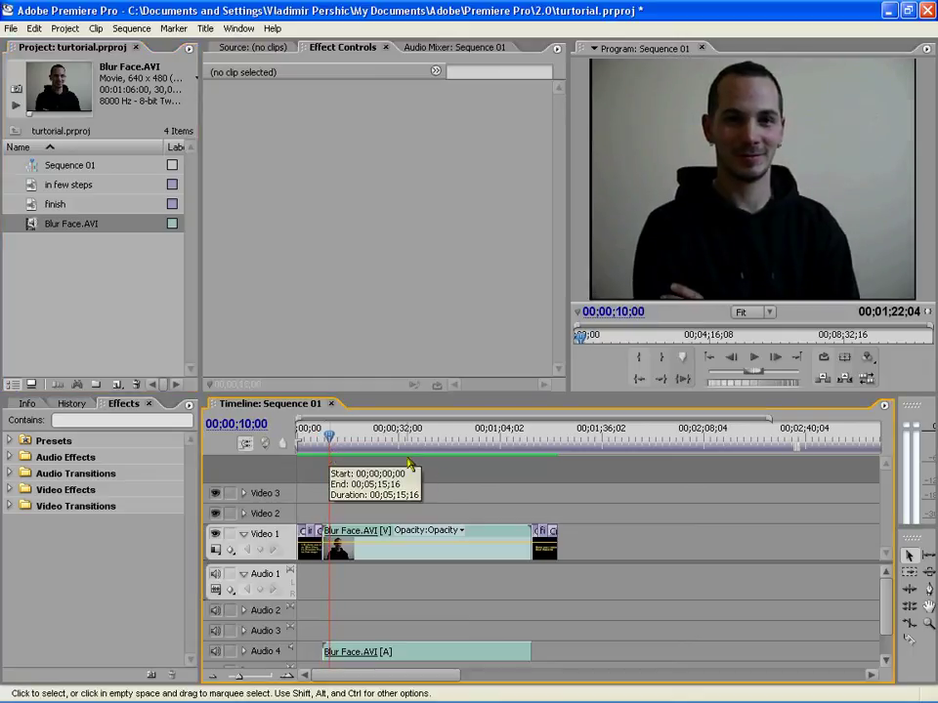
# Duplicate the Blur Face clip and place the copy on Video 2 directly above the original
pyautogui.rightClick(482, 537)
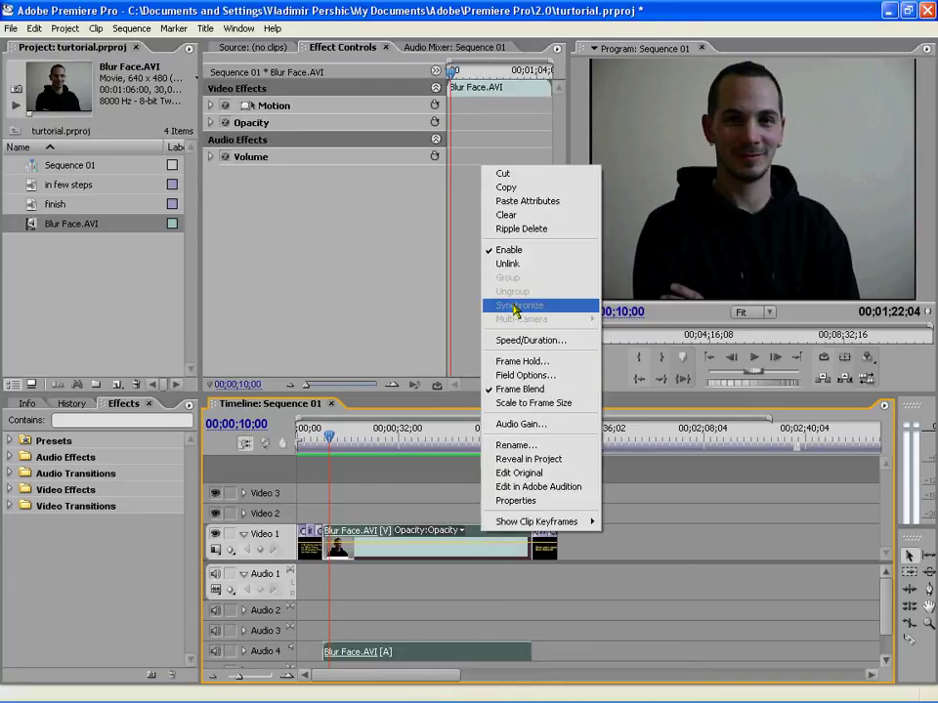
pyautogui.click(505, 189)
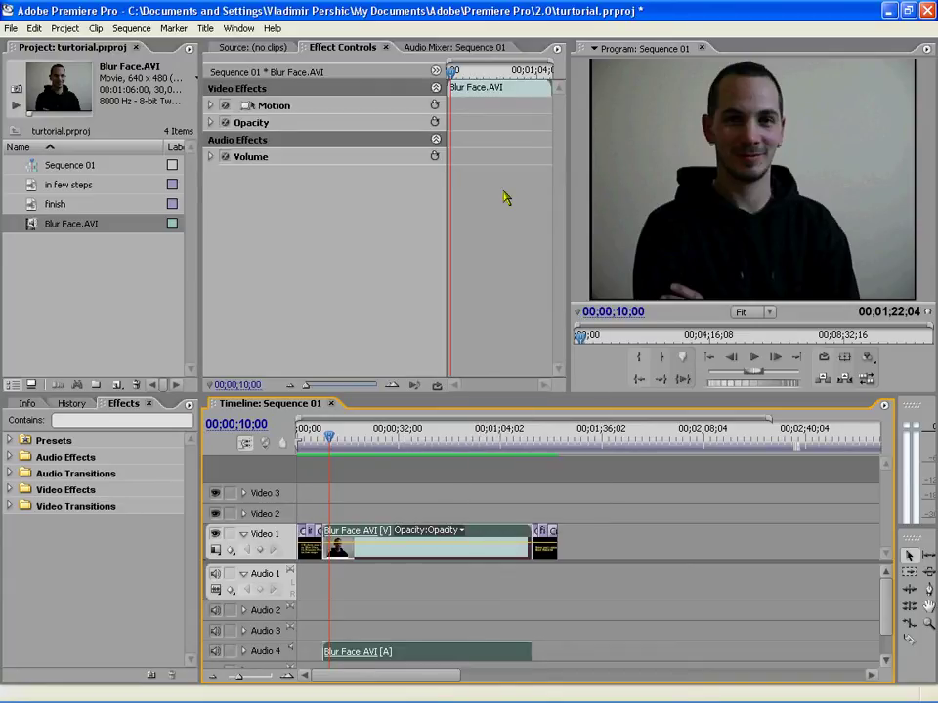
pyautogui.moveTo(531, 435); pyautogui.dragTo(565, 441)
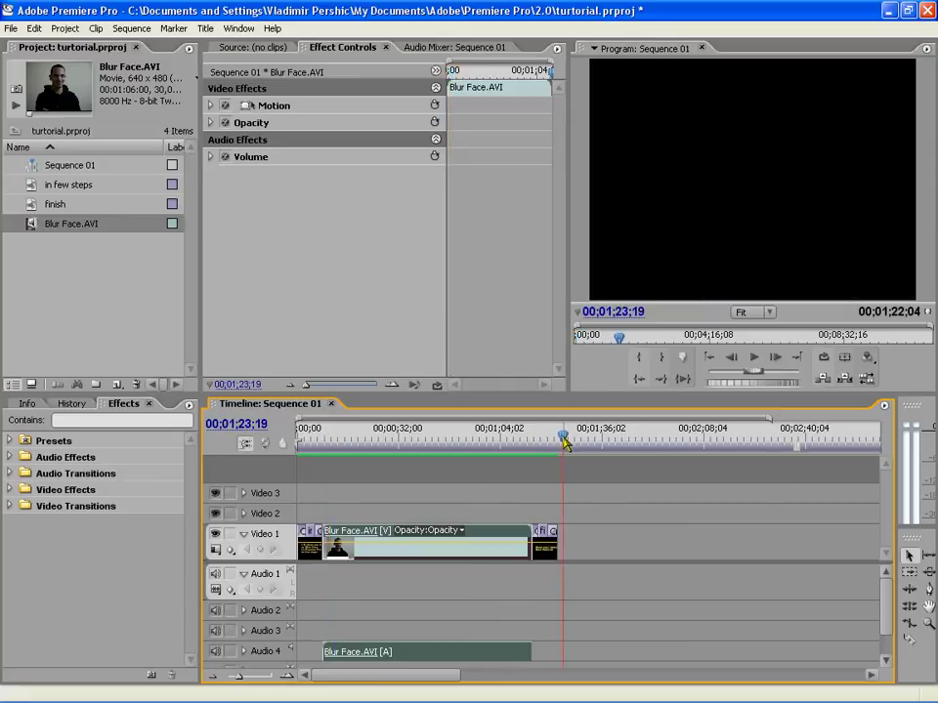
pyautogui.hotkey('ctrl', 'v')
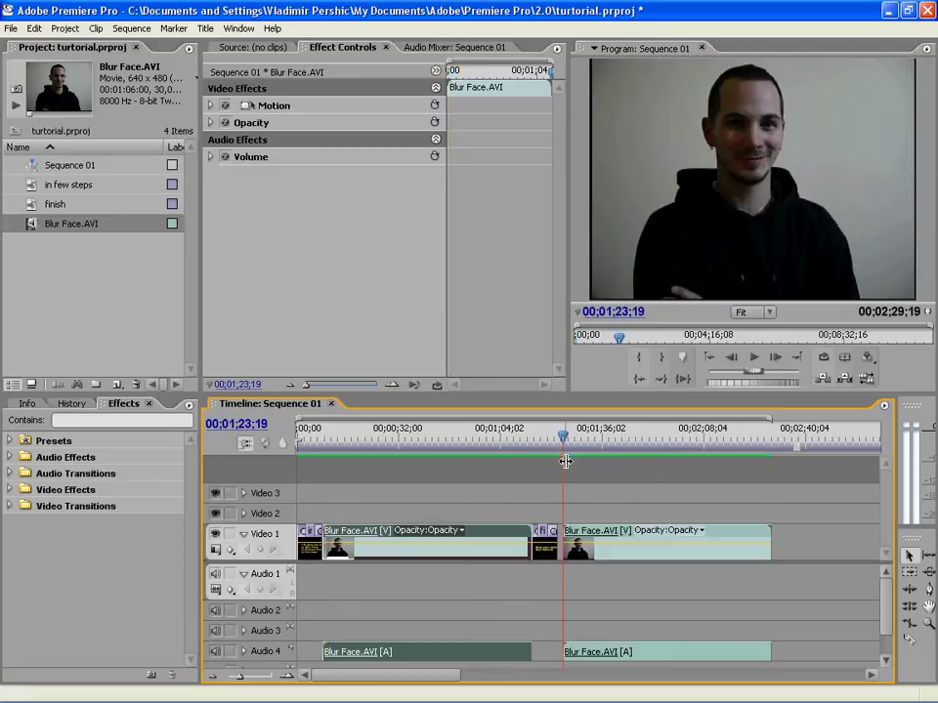
pyautogui.click(607, 537)
pyautogui.moveTo(608, 538); pyautogui.dragTo(368, 515)
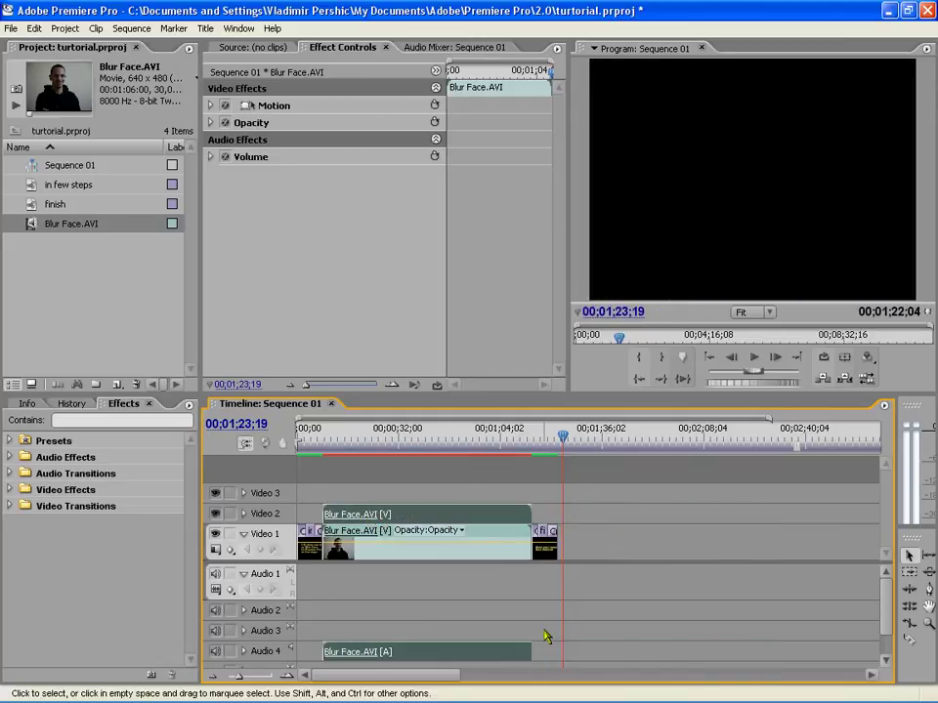
# Delete the Blur Face clip's audio from Audio 4 and select the copy on Video 2
pyautogui.click(545, 637)
pyautogui.moveTo(552, 625); pyautogui.dragTo(482, 654)
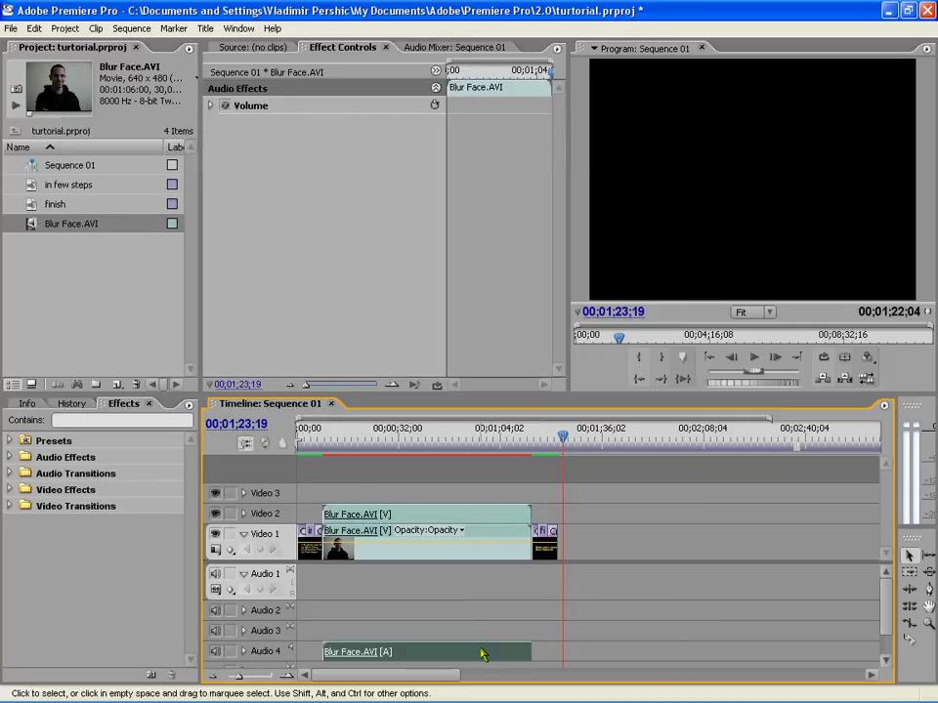
pyautogui.press('Delete')
pyautogui.click(443, 521)
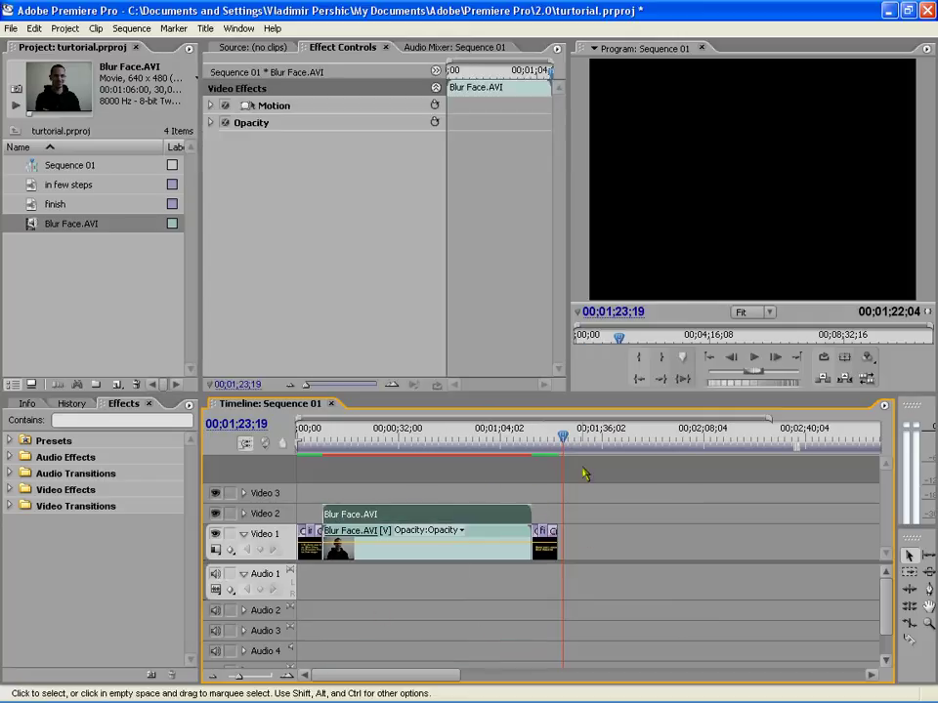
# Create a new title named blur with the playhead at 00;00;21;16 over the Blur Face clip
pyautogui.moveTo(566, 442); pyautogui.dragTo(366, 451)
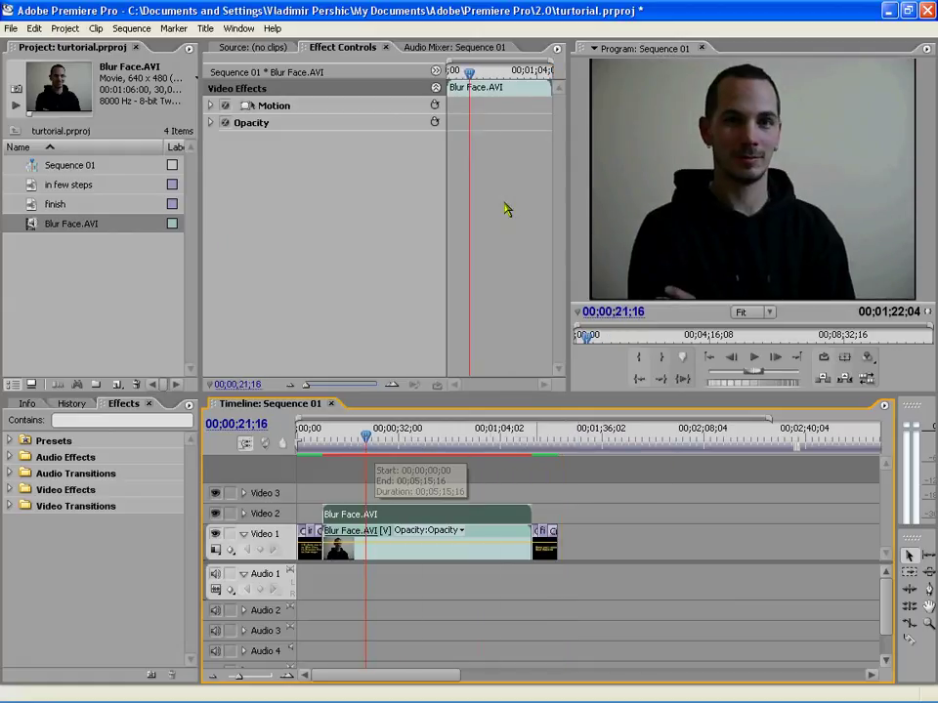
pyautogui.click(11, 29)
pyautogui.moveTo(19, 45)
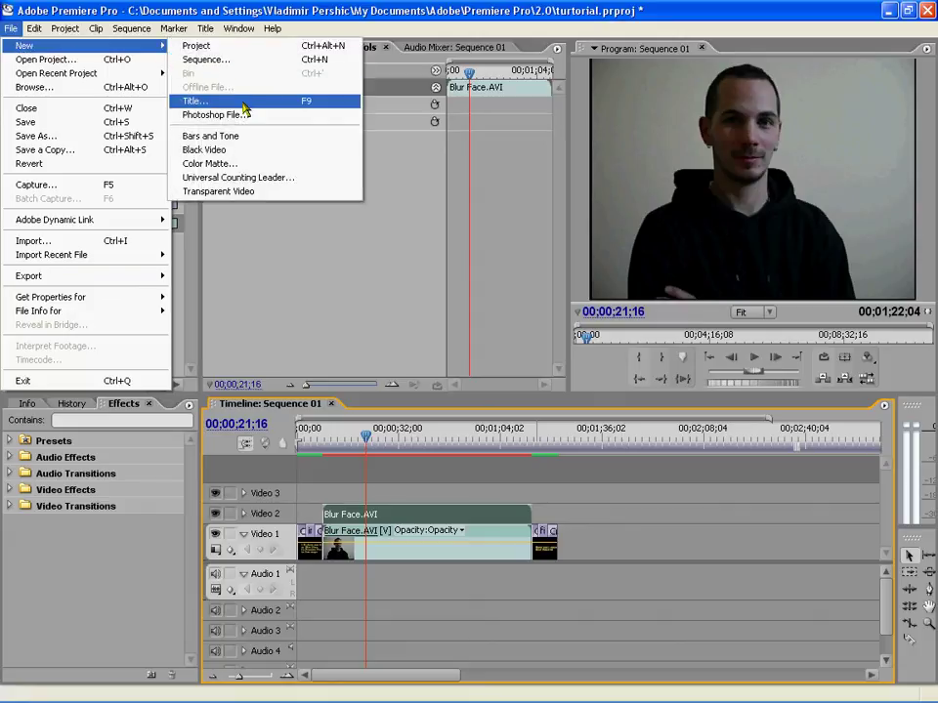
pyautogui.click(196, 101)
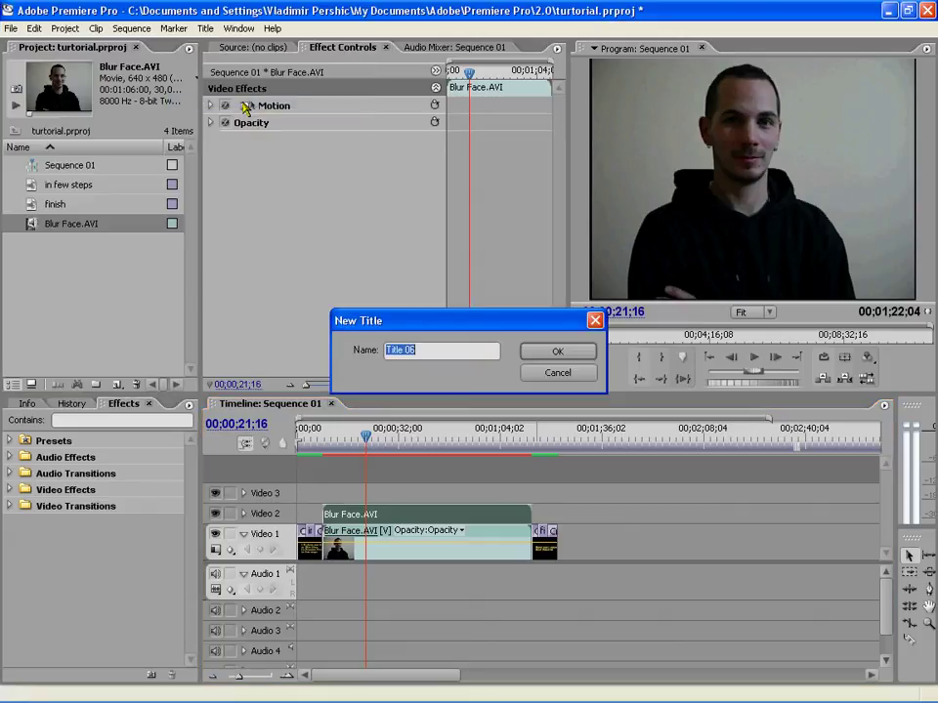
pyautogui.write('blur')
pyautogui.press('Return')
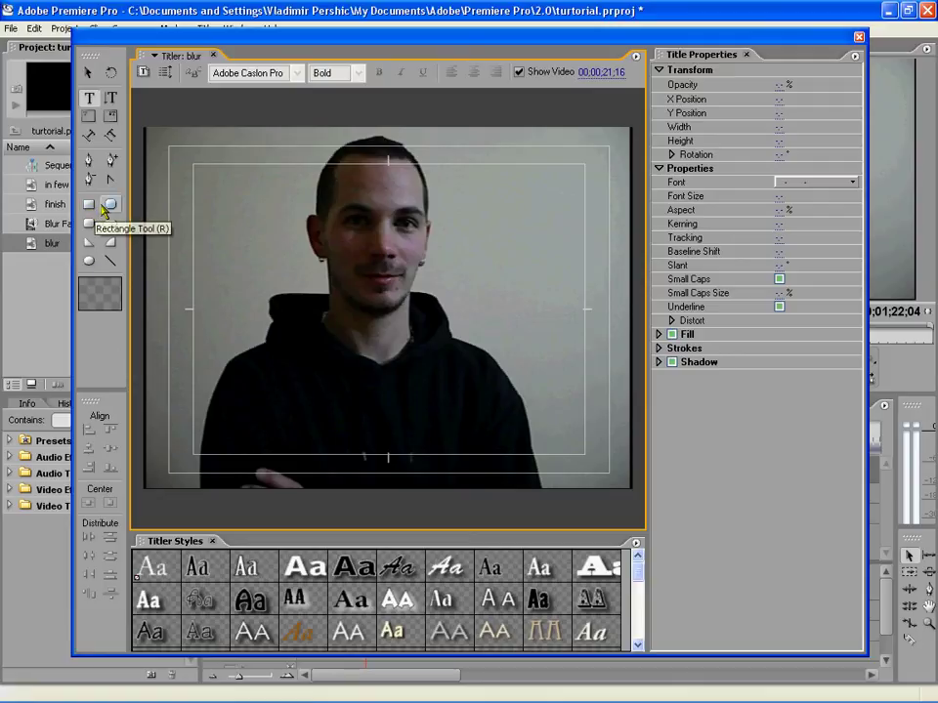
# Draw a rectangle about 280 by 291 over the face and place the blur title on Video 3 across the full Blur Face clip
pyautogui.click(89, 205)
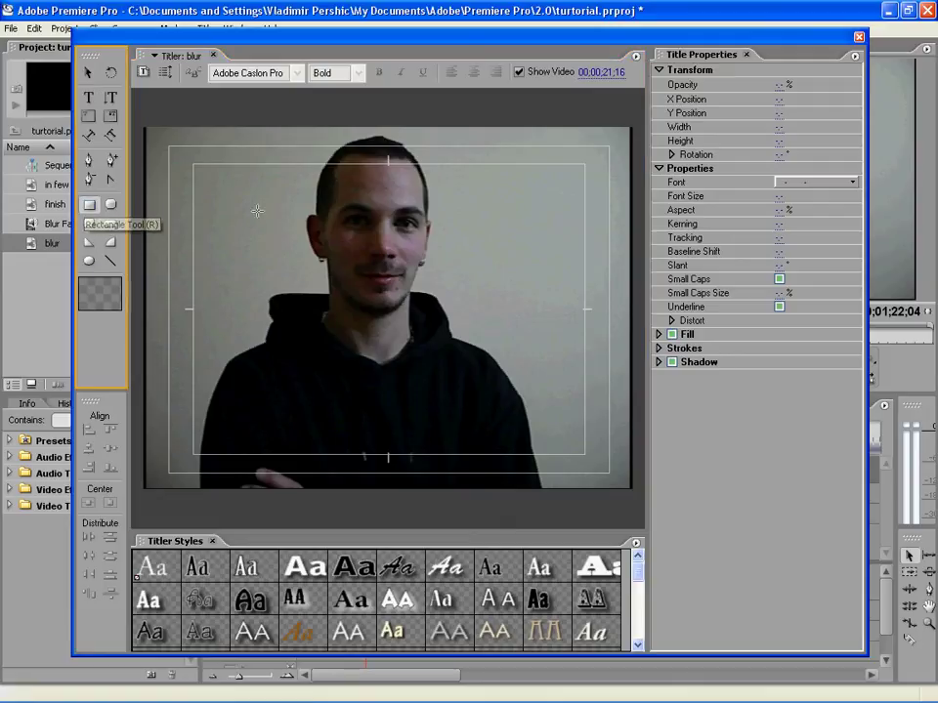
pyautogui.moveTo(275, 130); pyautogui.dragTo(481, 351)
pyautogui.moveTo(449, 308); pyautogui.dragTo(446, 313)
pyautogui.click(893, 244)
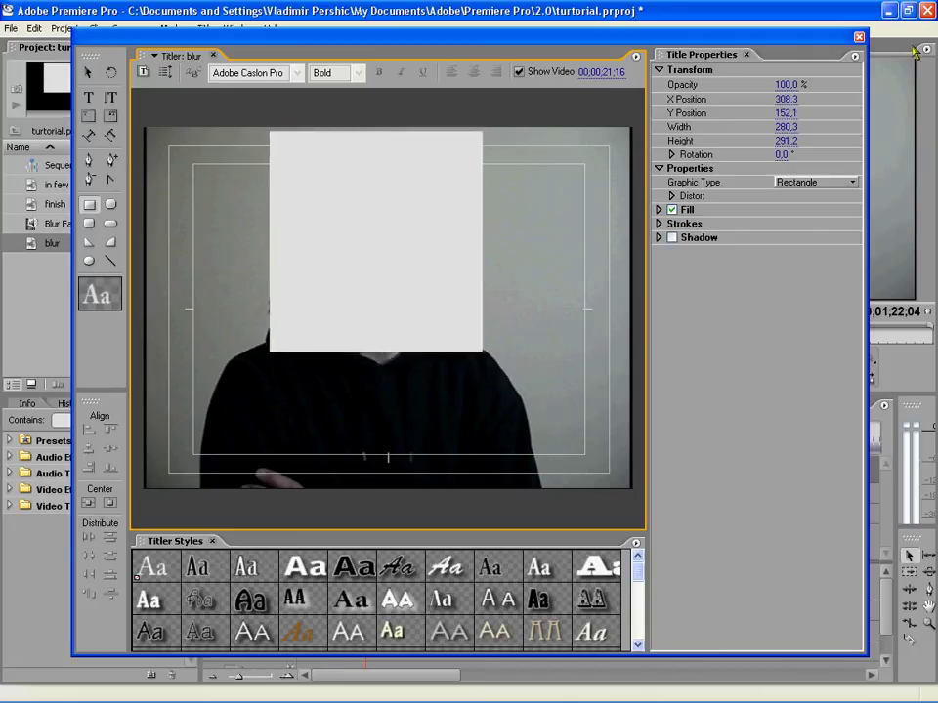
pyautogui.click(858, 39)
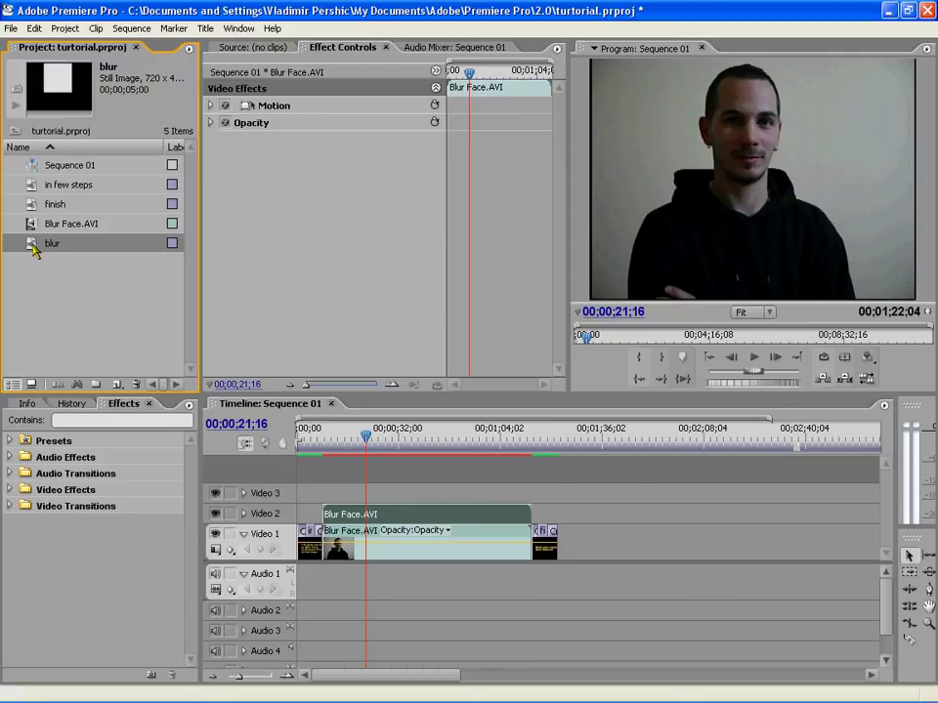
pyautogui.moveTo(33, 251); pyautogui.dragTo(531, 512)
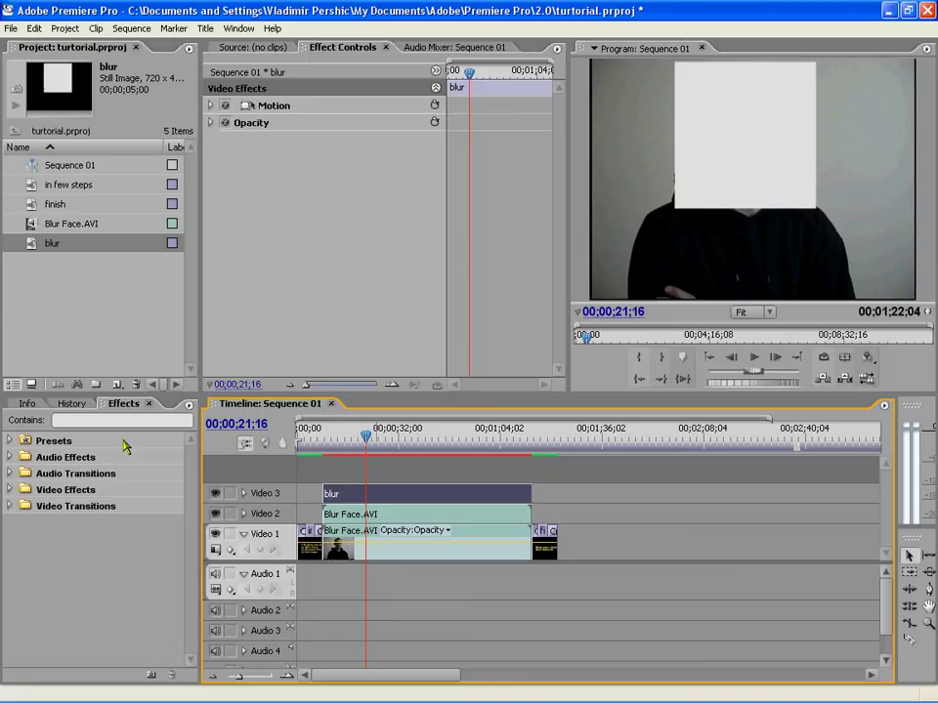
# Find the Mosaic video effect and apply it to the Blur Face copy on Video 2
pyautogui.click(94, 419)
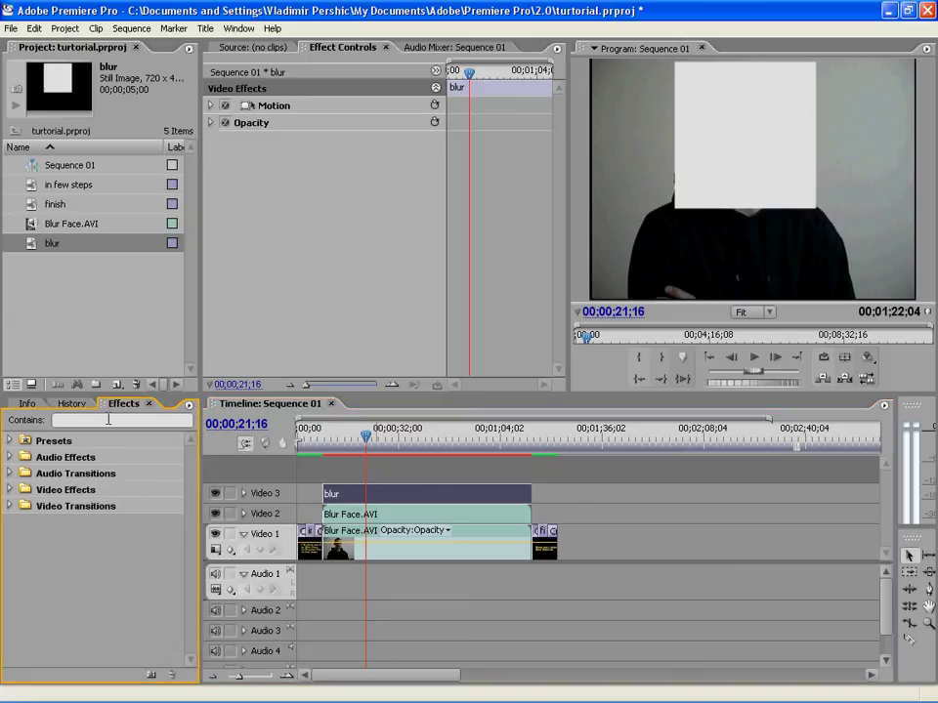
pyautogui.write('mosaic')
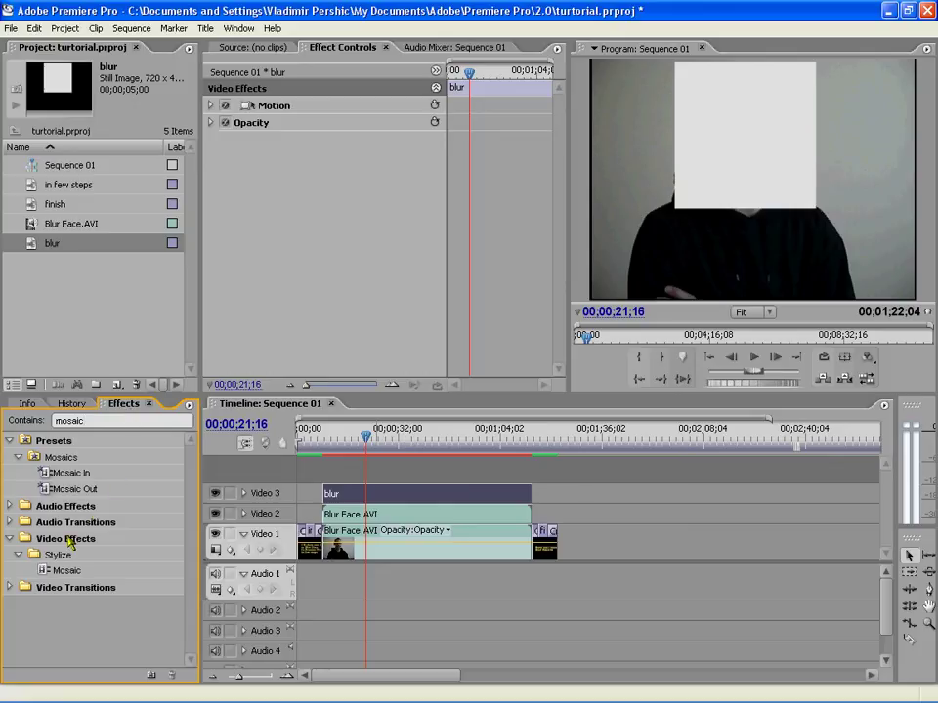
pyautogui.click(45, 574)
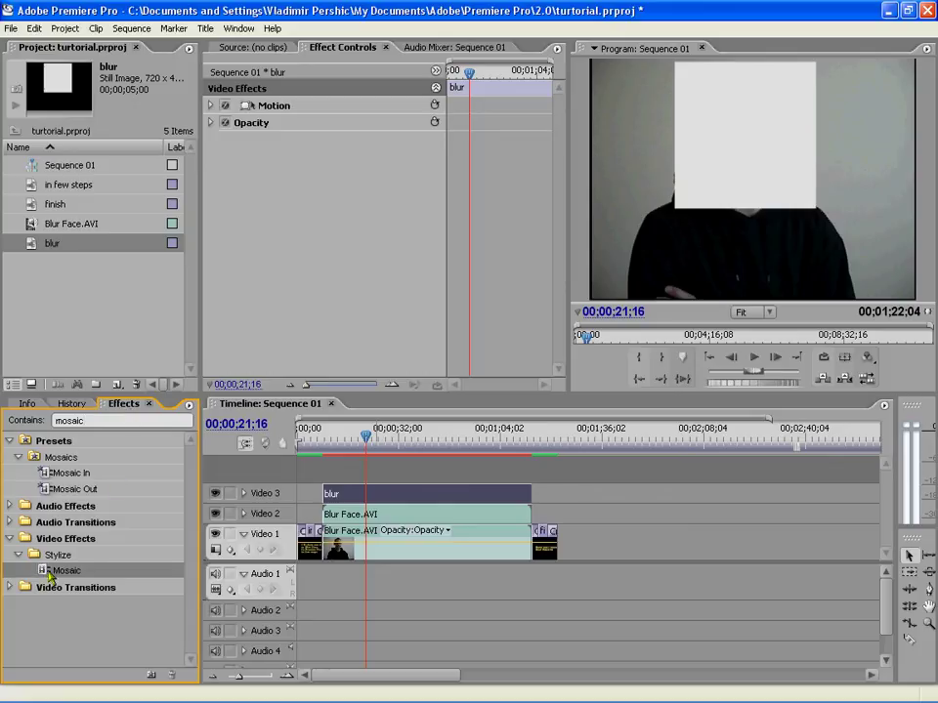
pyautogui.moveTo(48, 576); pyautogui.dragTo(347, 519)
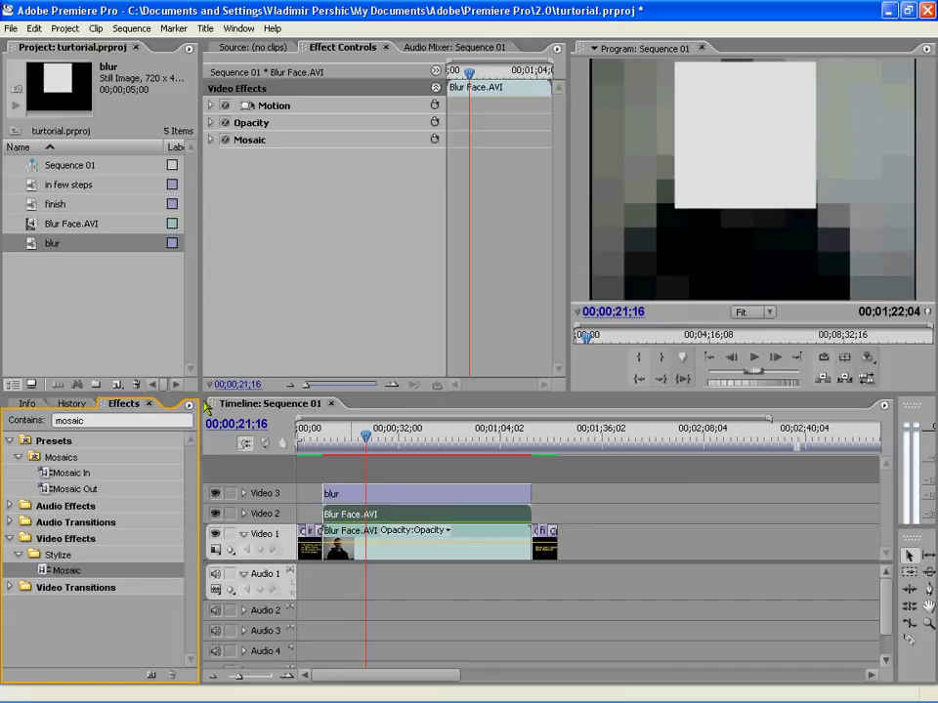
# Search the effects for "matt" and apply Track Matte Key to the Blur Face copy on Video 2
pyautogui.moveTo(101, 420); pyautogui.dragTo(15, 420)
pyautogui.write('matt')
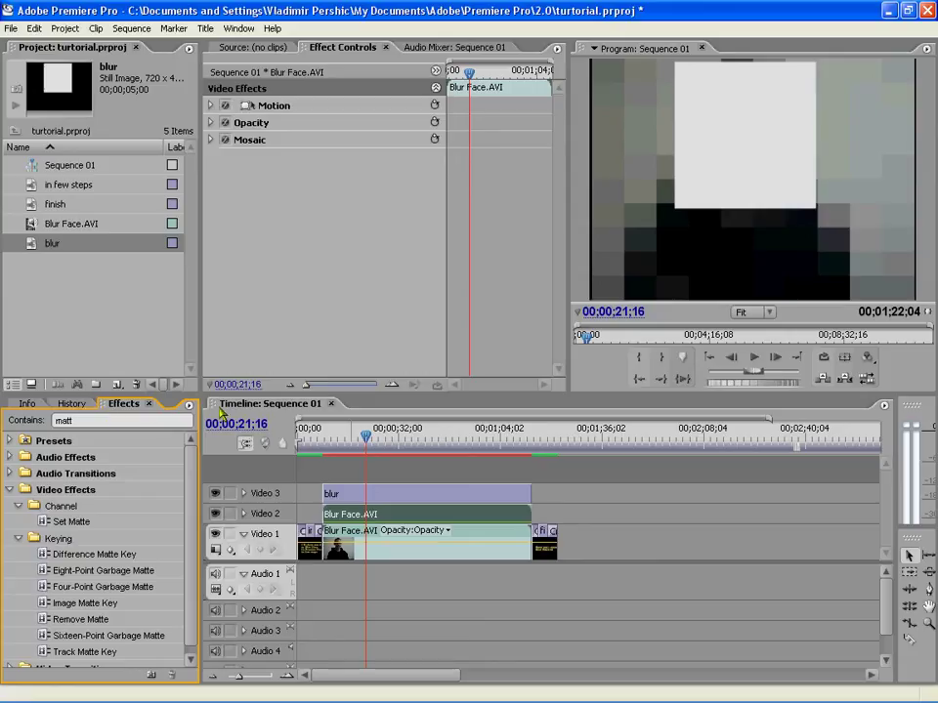
pyautogui.scroll(-1, 194, 473)
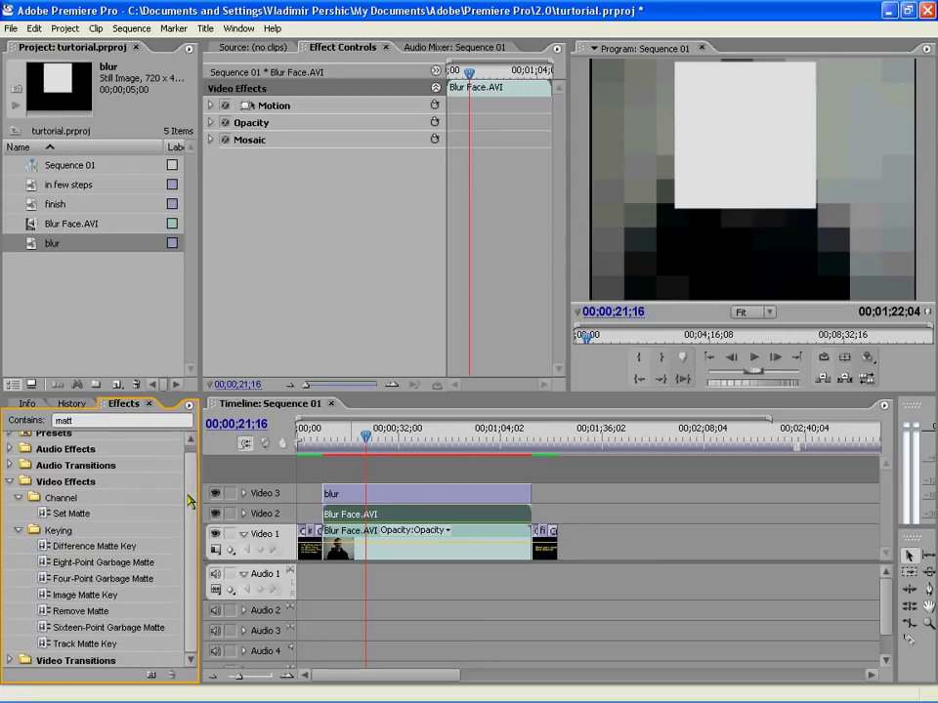
pyautogui.click(59, 645)
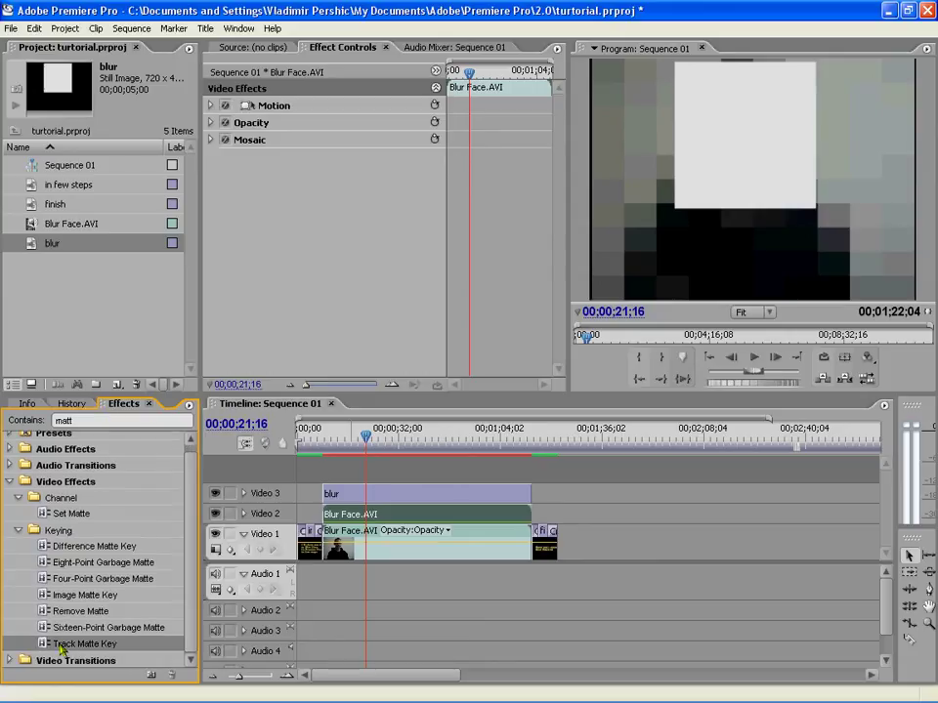
pyautogui.moveTo(44, 649); pyautogui.dragTo(461, 517)
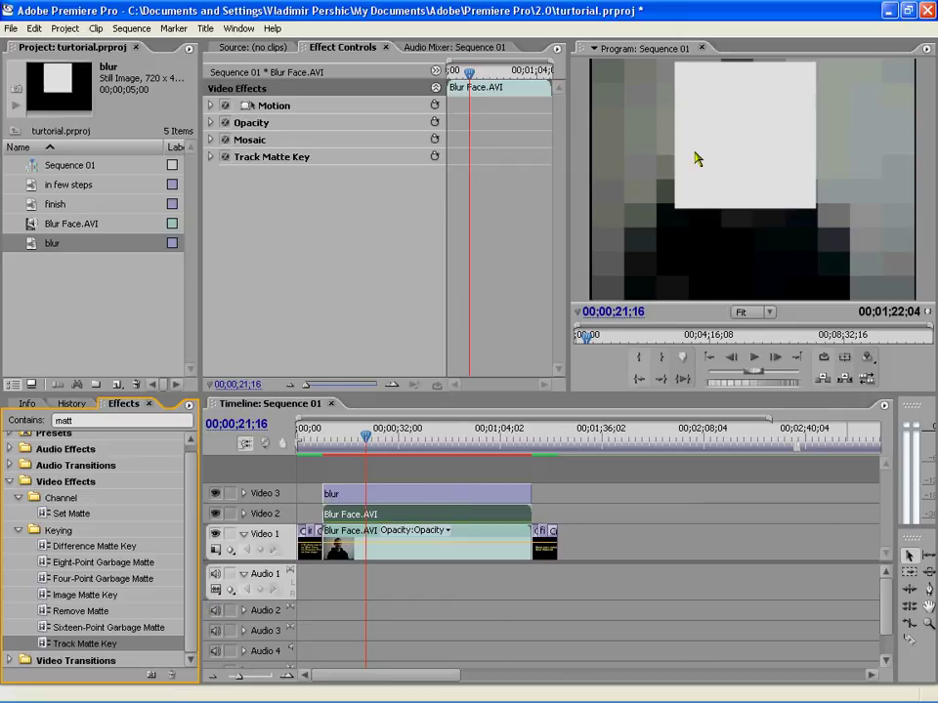
pyautogui.click(195, 135)
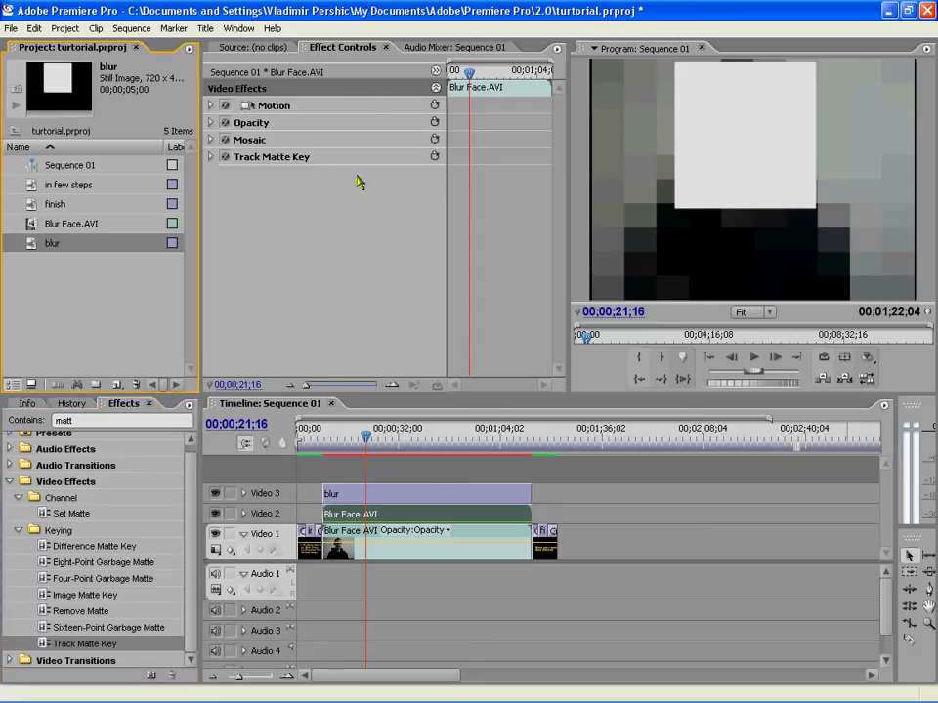
# Set the Mosaic effect to 18 horizontal blocks and 9 vertical blocks
pyautogui.click(211, 140)
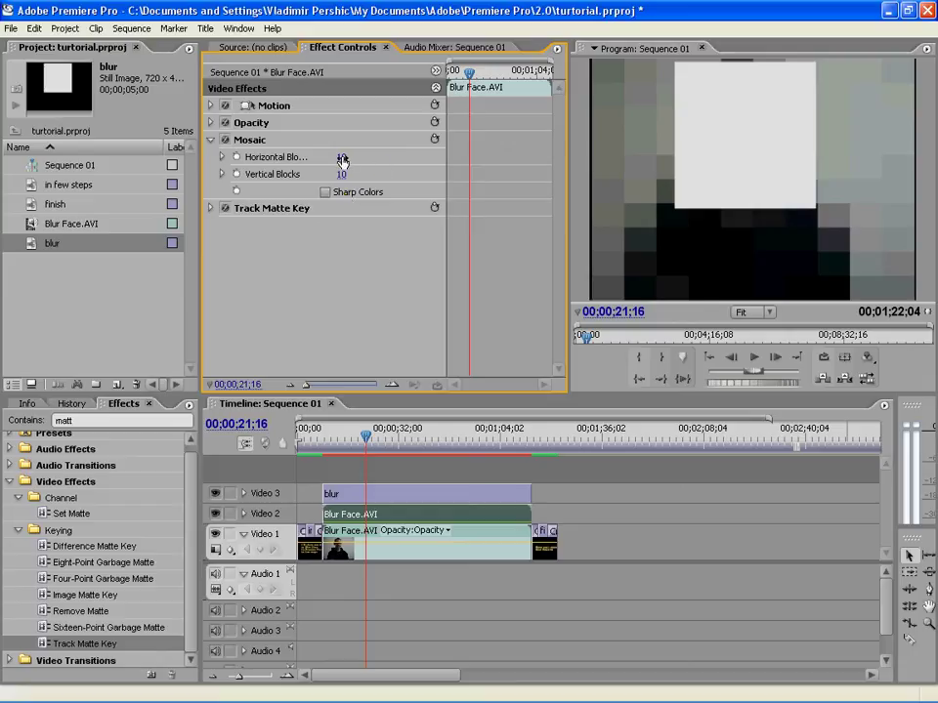
pyautogui.moveTo(342, 161); pyautogui.dragTo(345, 159)
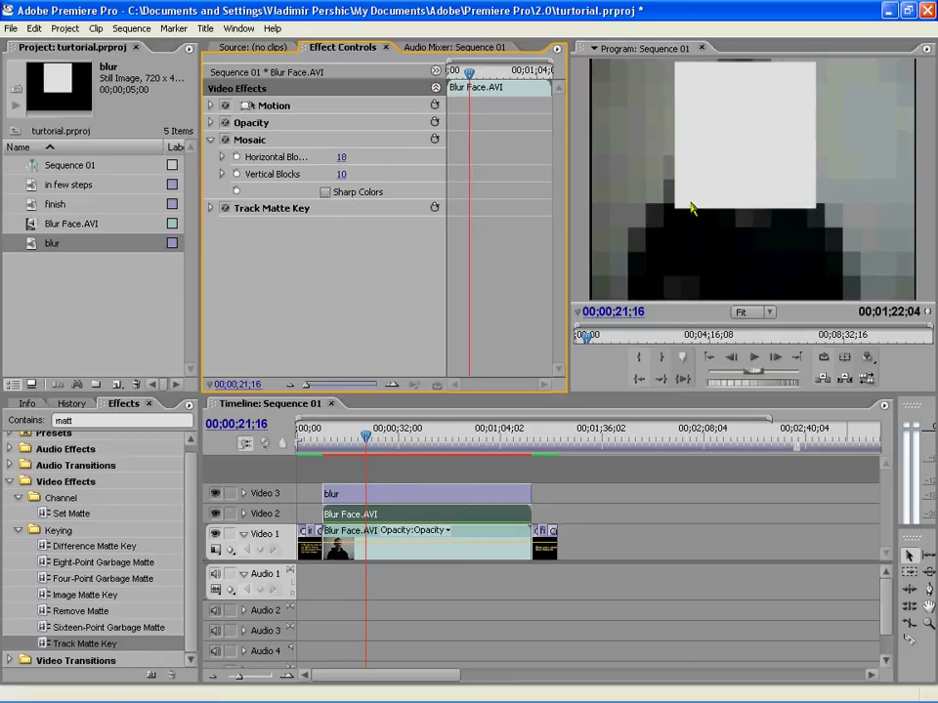
pyautogui.moveTo(342, 180); pyautogui.dragTo(341, 180)
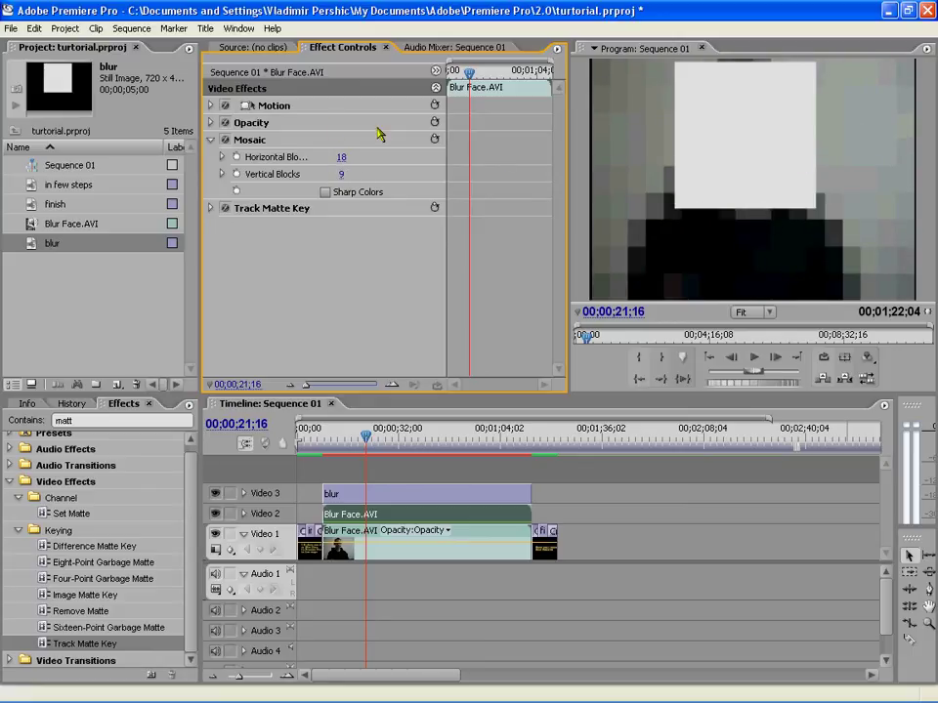
pyautogui.click(211, 141)
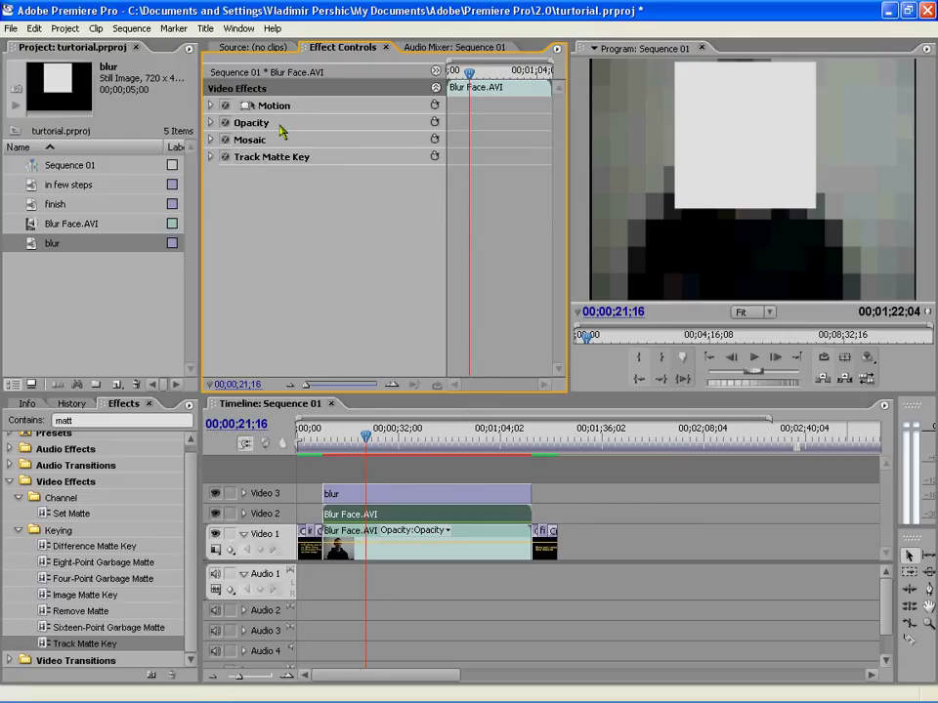
# Set the Track Matte Key's matte to Video 3 and preview the mosaic near the end of the clip
pyautogui.click(211, 157)
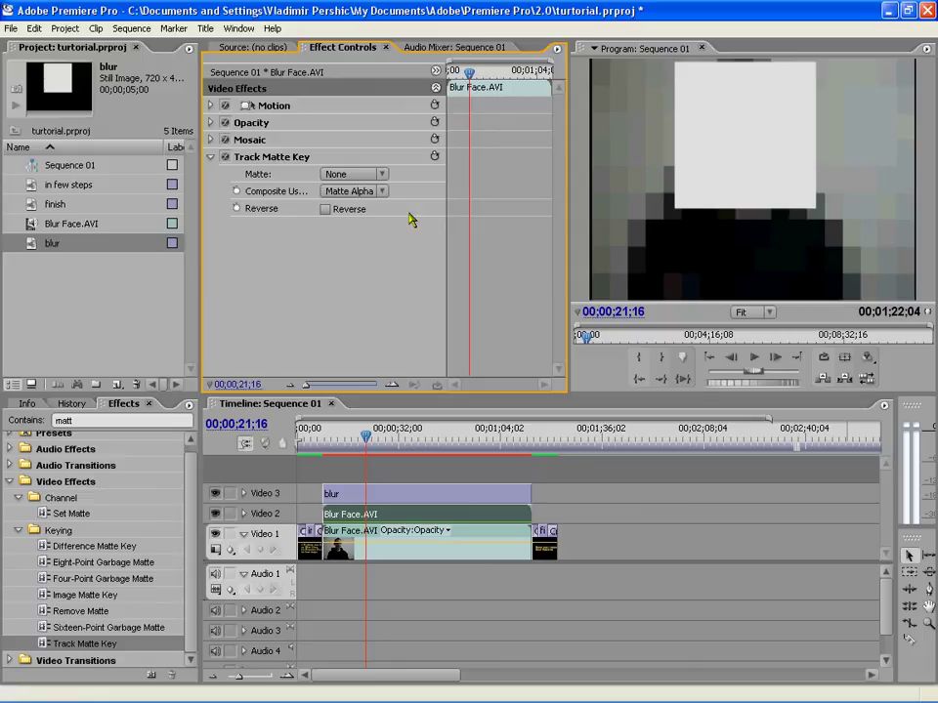
pyautogui.click(383, 174)
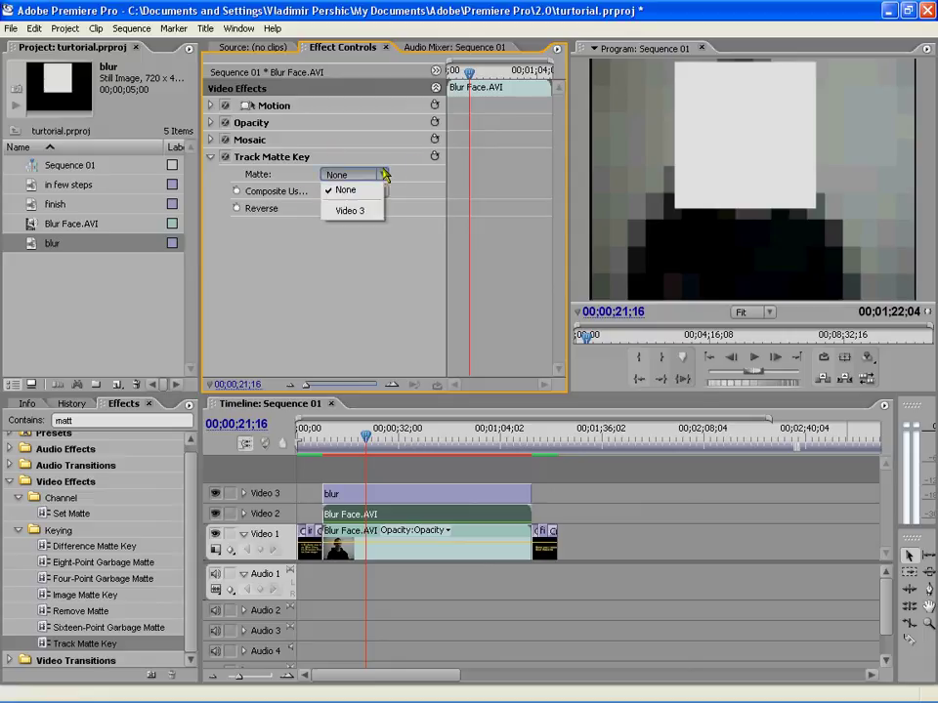
pyautogui.click(352, 212)
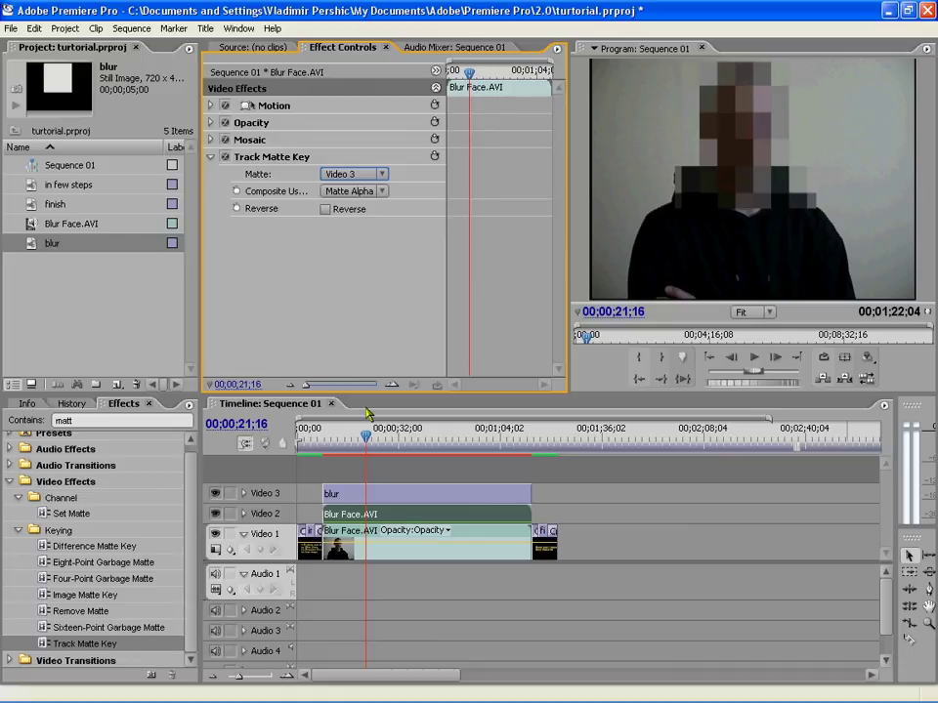
pyautogui.moveTo(368, 435); pyautogui.dragTo(527, 458)
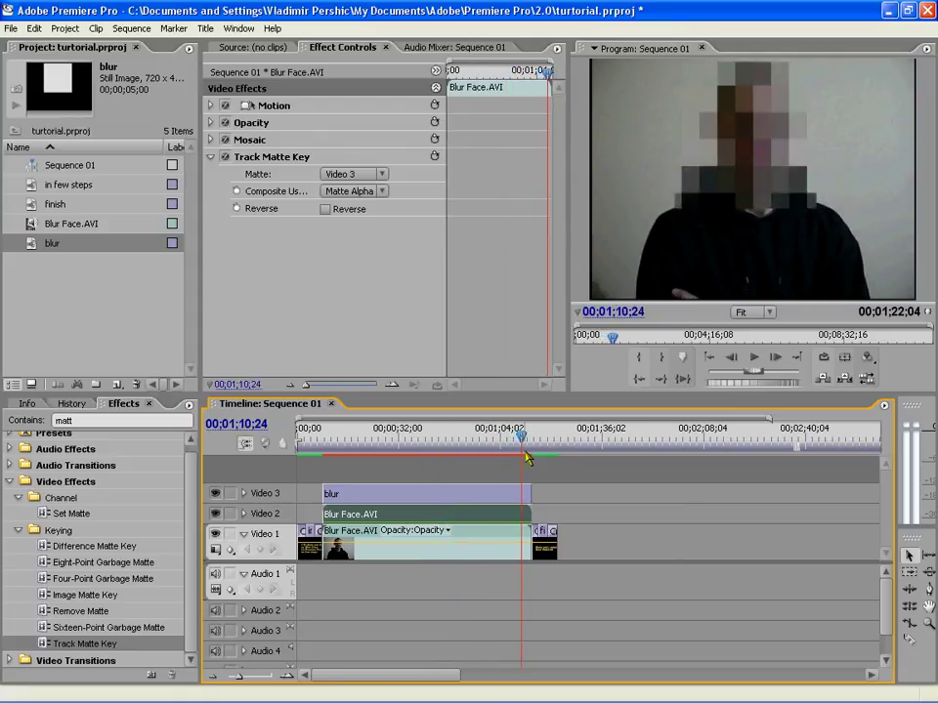
pyautogui.press('space')
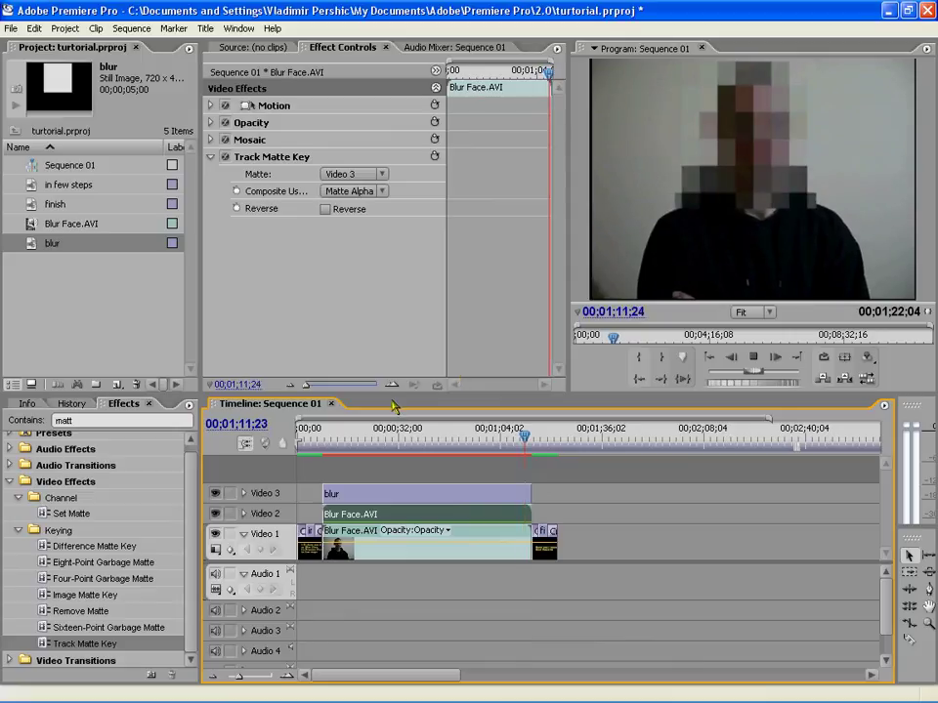